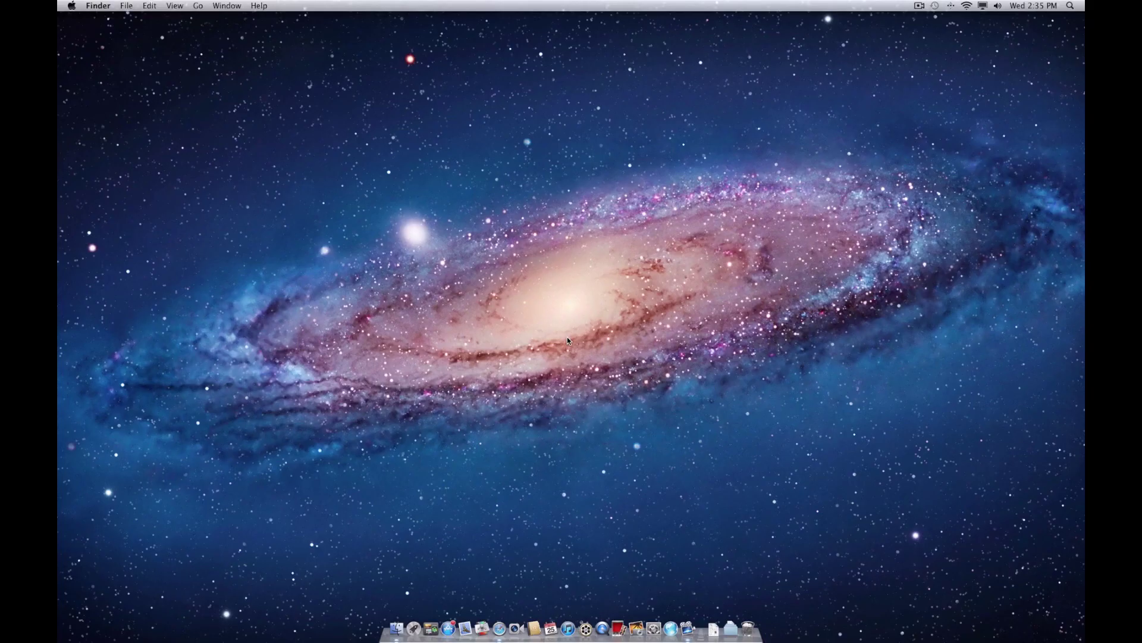
Step: Open OS X Mountain Lion from Top Paid in the App Store and buy it for $19.99
{"action": "left_click", "coordinate": [447, 625]}
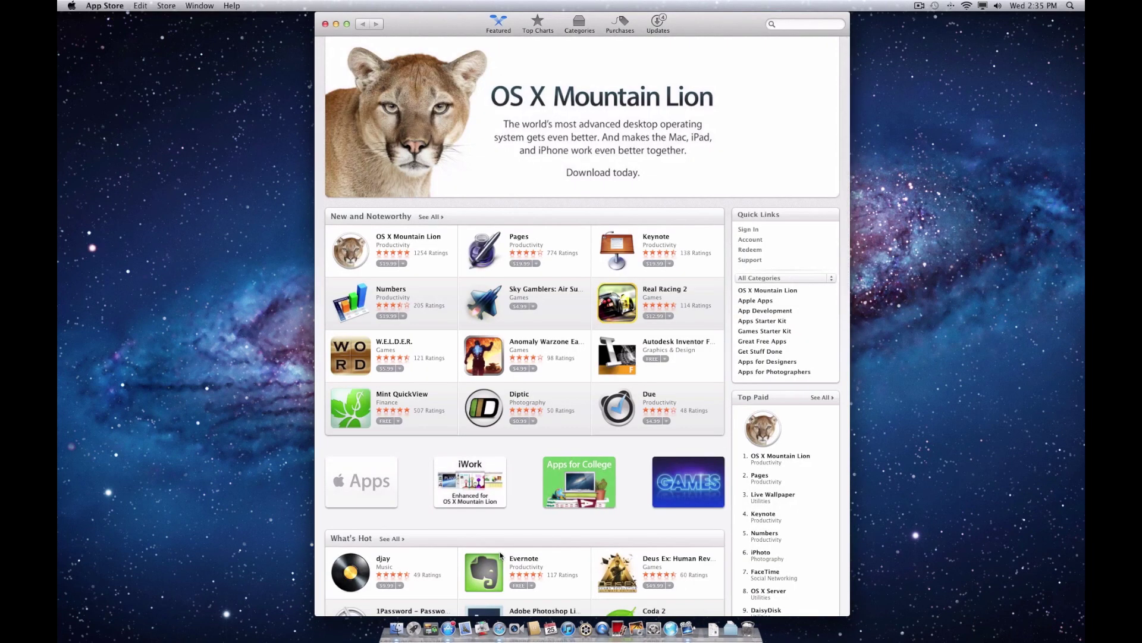
{"action": "mouse_move", "coordinate": [773, 457]}
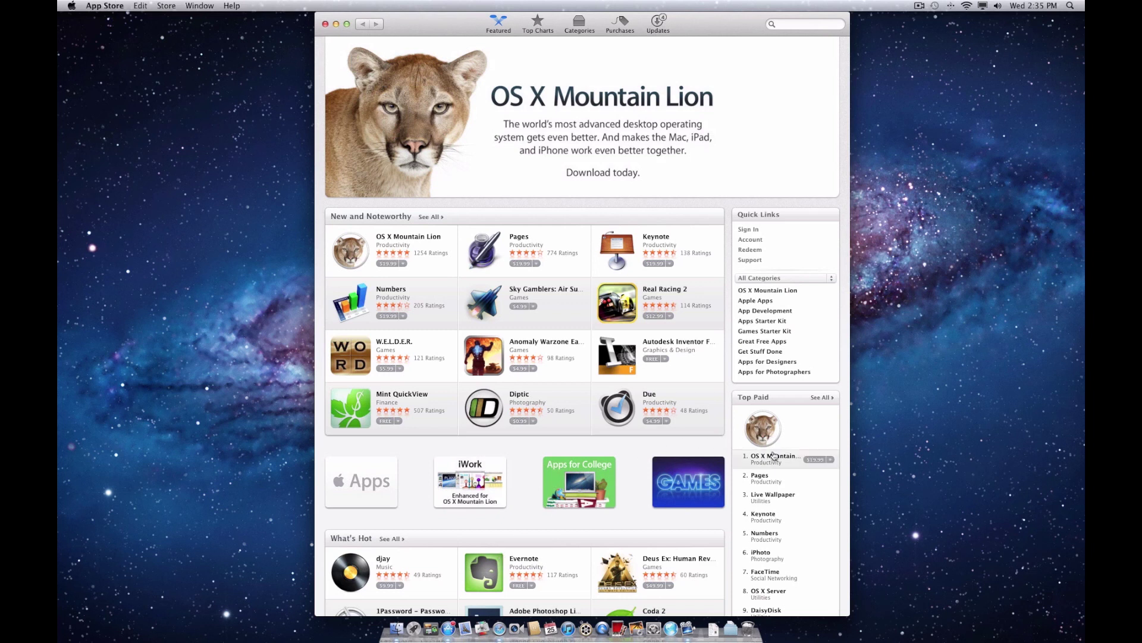
{"action": "left_click", "coordinate": [773, 457]}
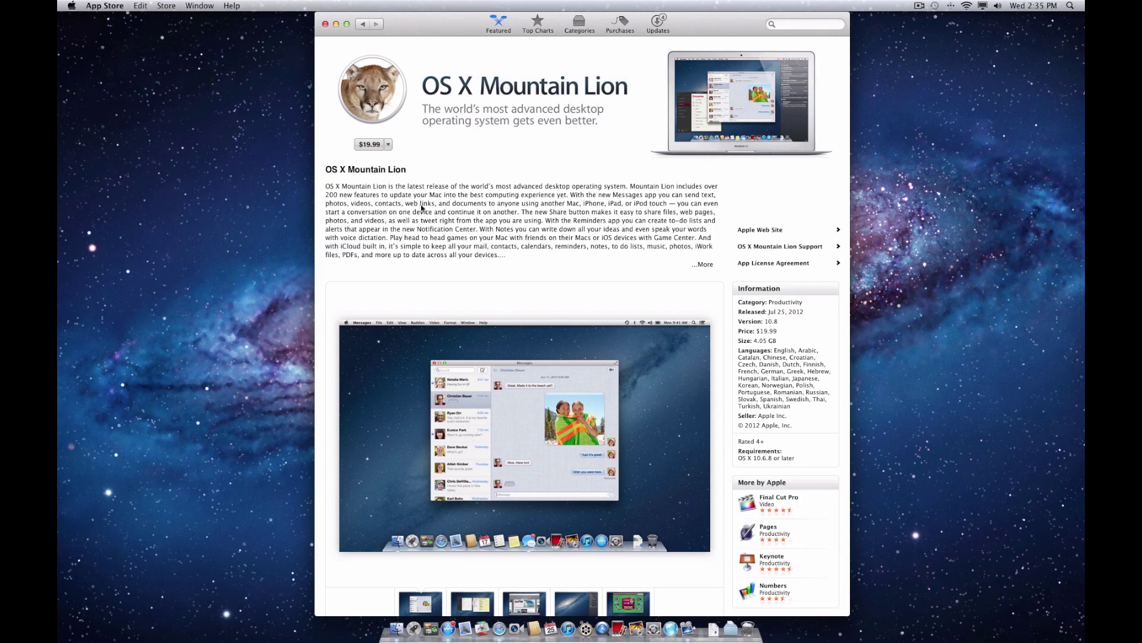
{"action": "left_click", "coordinate": [371, 146]}
{"action": "left_click", "coordinate": [371, 149]}
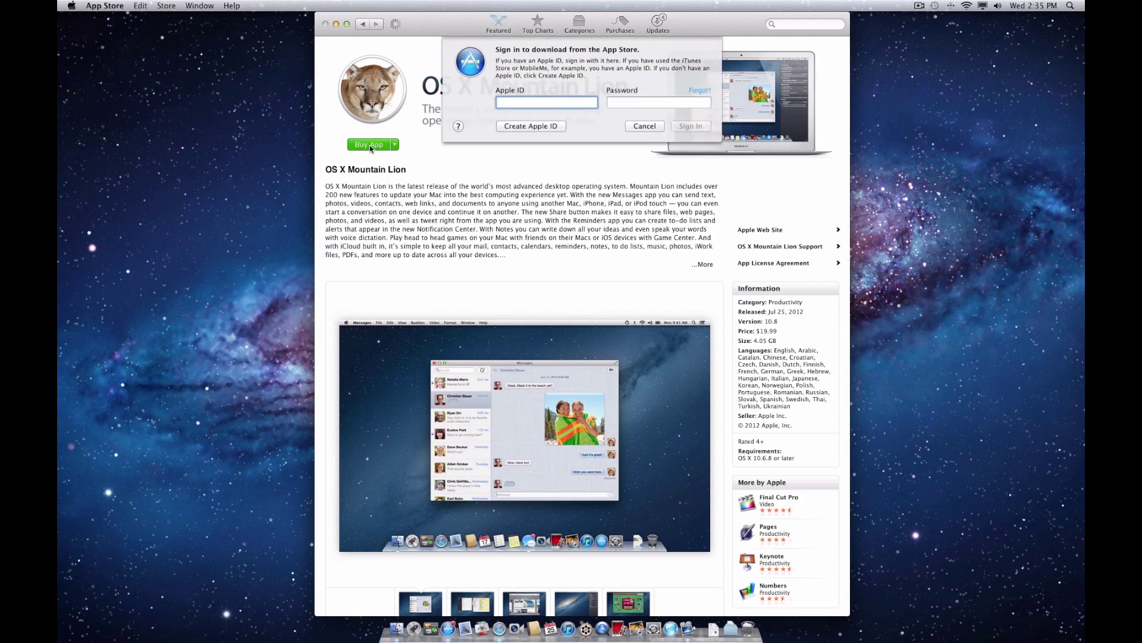
Step: Sign in with the Apple ID and password, then return to the App Store window
{"action": "key", "text": "Tab"}
{"action": "type", "text": "p"}
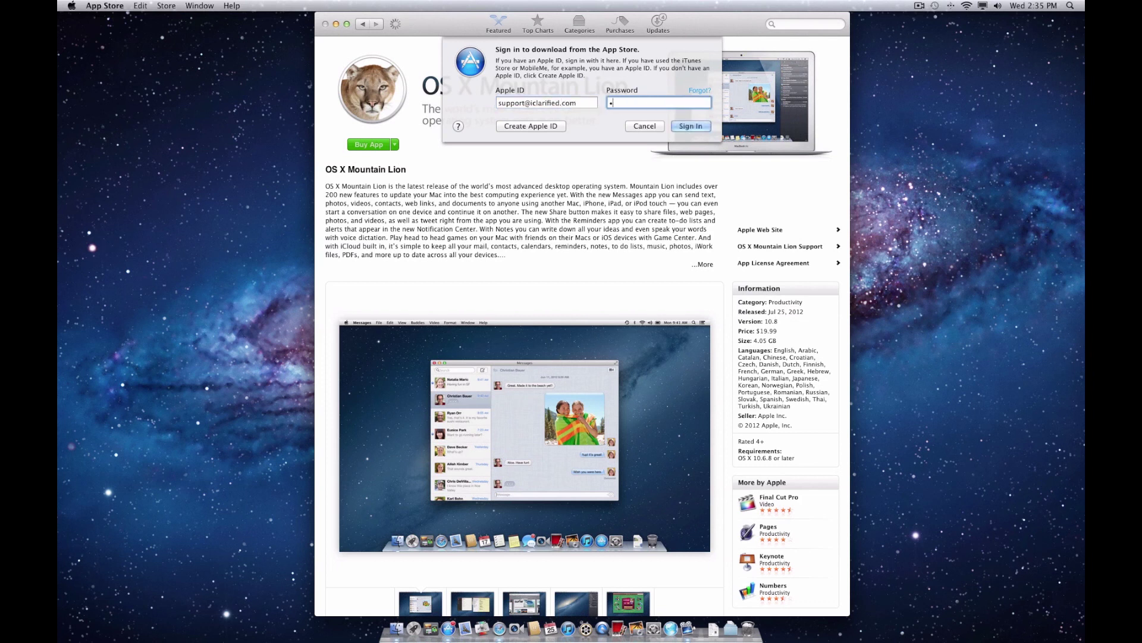
{"action": "type", "text": "••••"}
{"action": "left_click", "coordinate": [692, 127]}
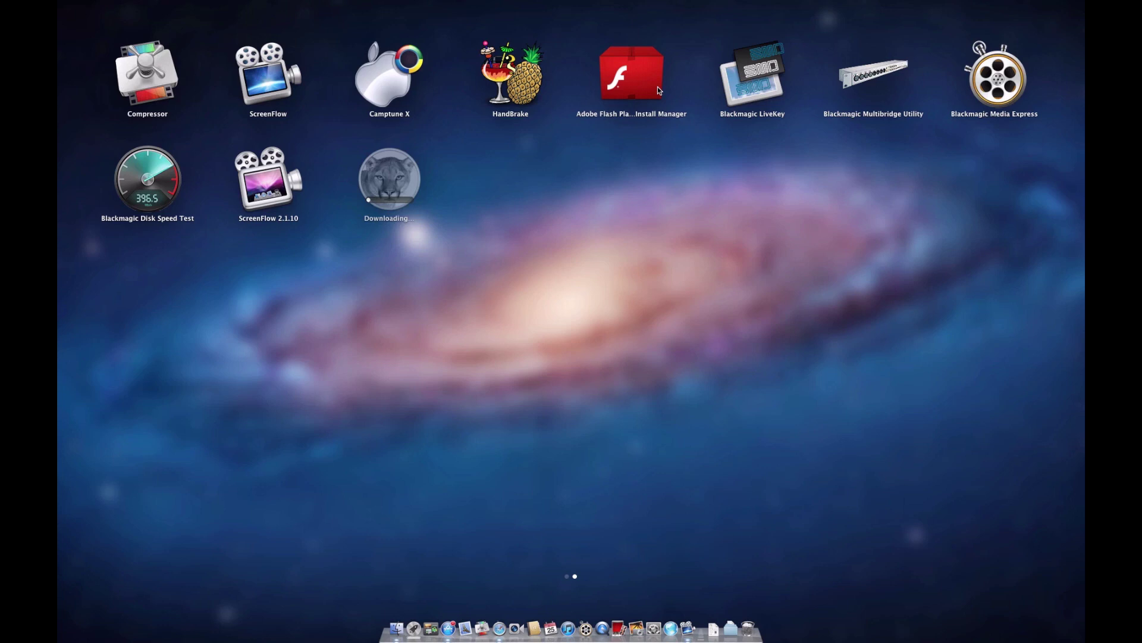
{"action": "left_click", "coordinate": [448, 629]}
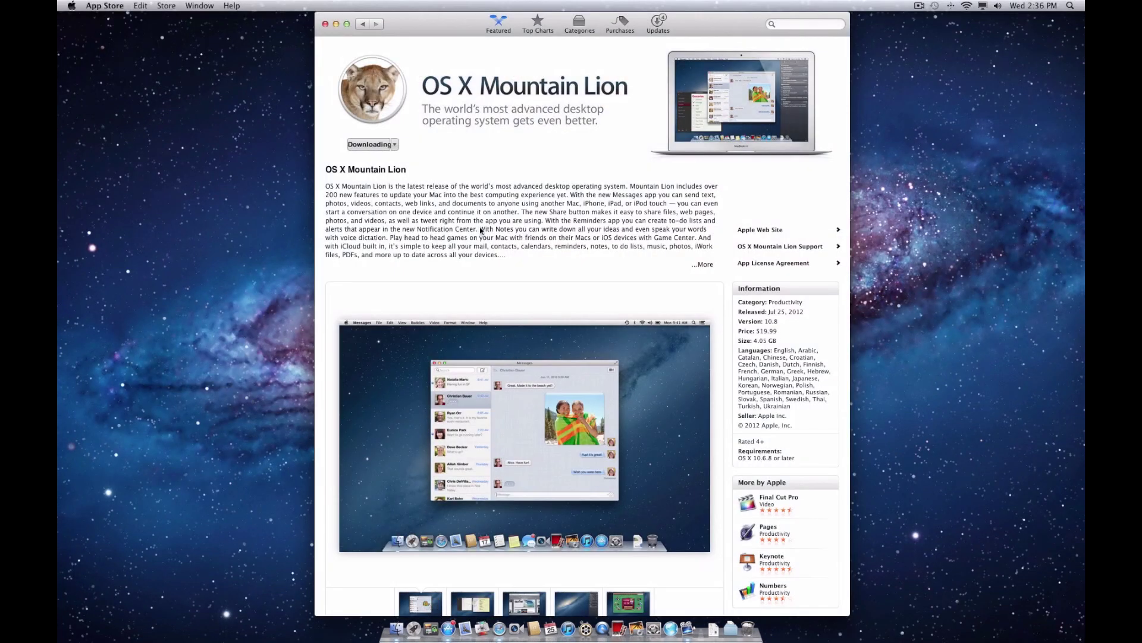
Step: Show the Purchases list while the Mountain Lion installer finishes downloading and launches
{"action": "left_click", "coordinate": [622, 21]}
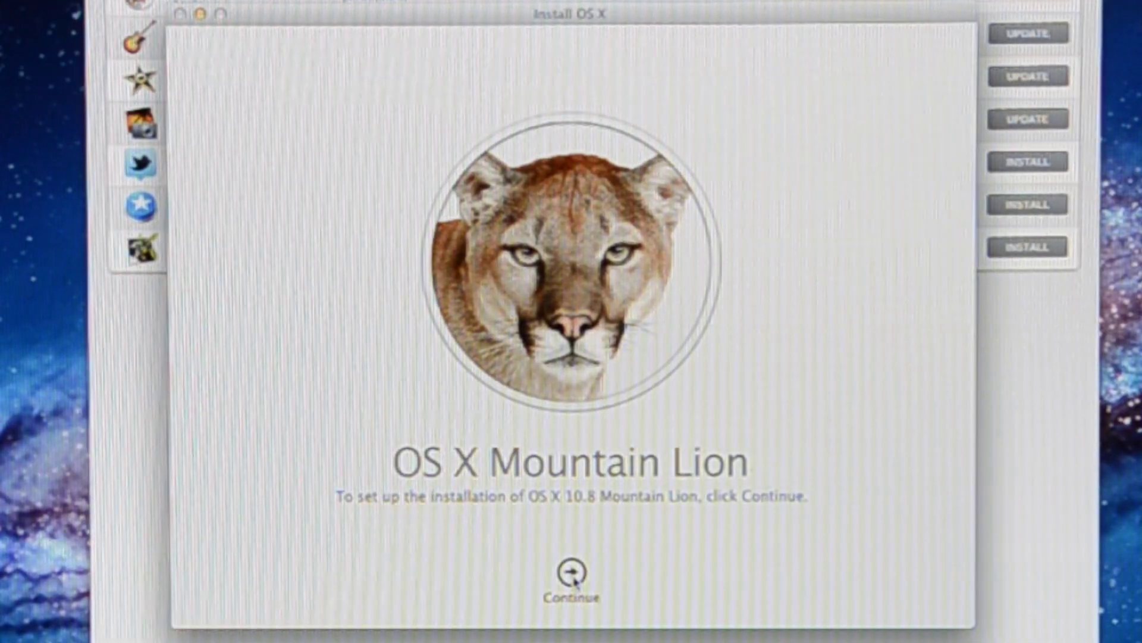
Step: Continue past the installer welcome screen and agree to the Mountain Lion software license
{"action": "left_click", "coordinate": [575, 579]}
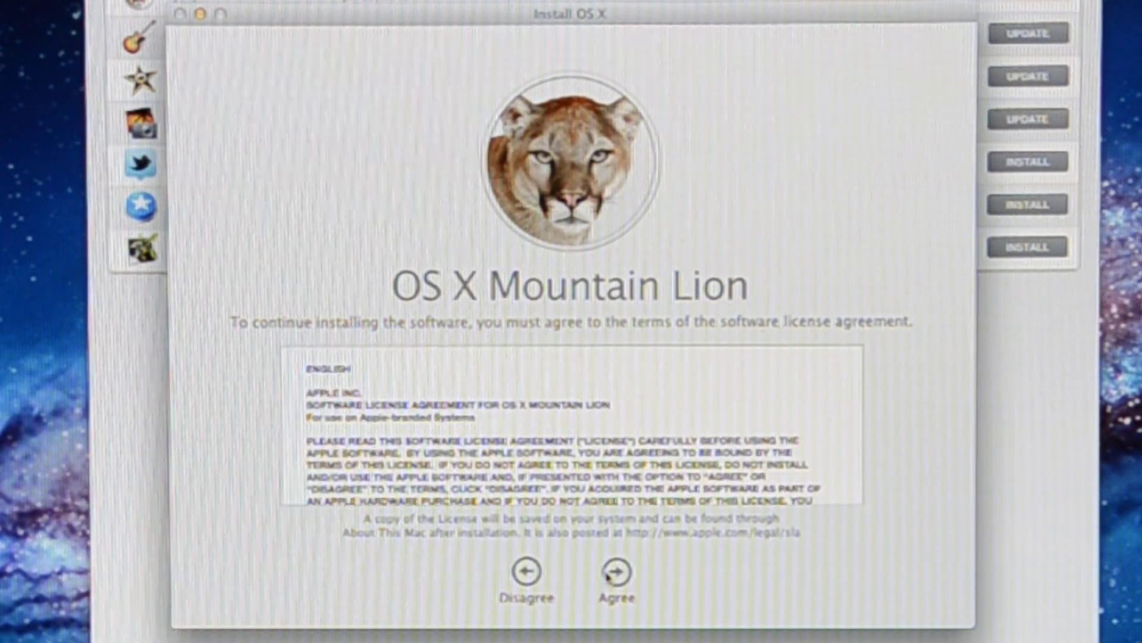
{"action": "left_click", "coordinate": [616, 573]}
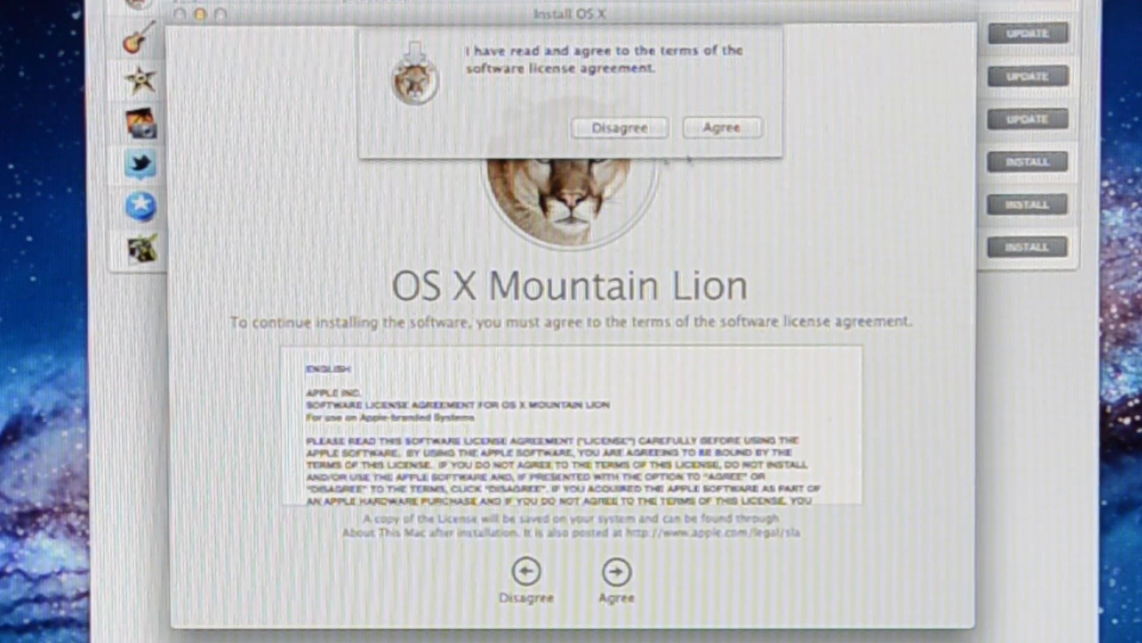
{"action": "left_click", "coordinate": [722, 128]}
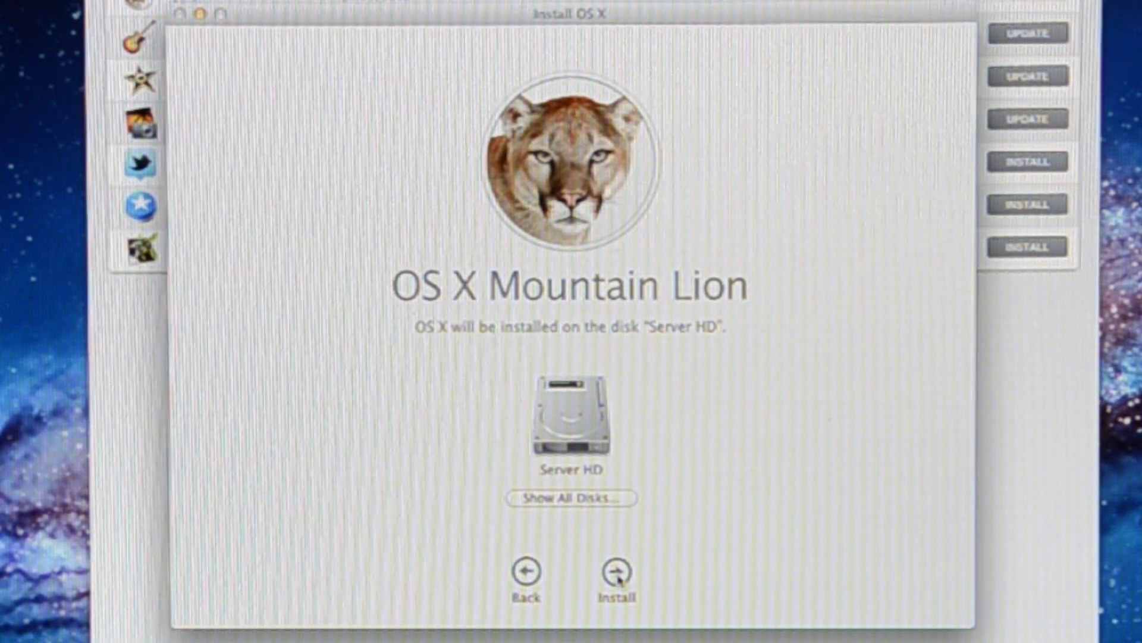
Step: Start installing OS X Mountain Lion onto Server HD
{"action": "left_click", "coordinate": [619, 574]}
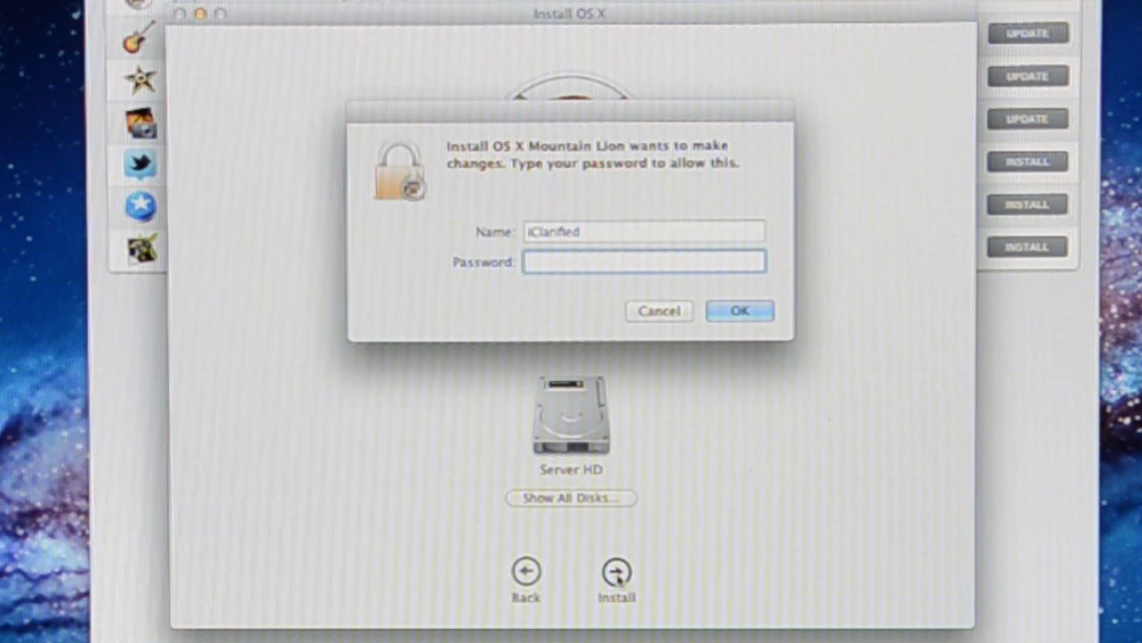